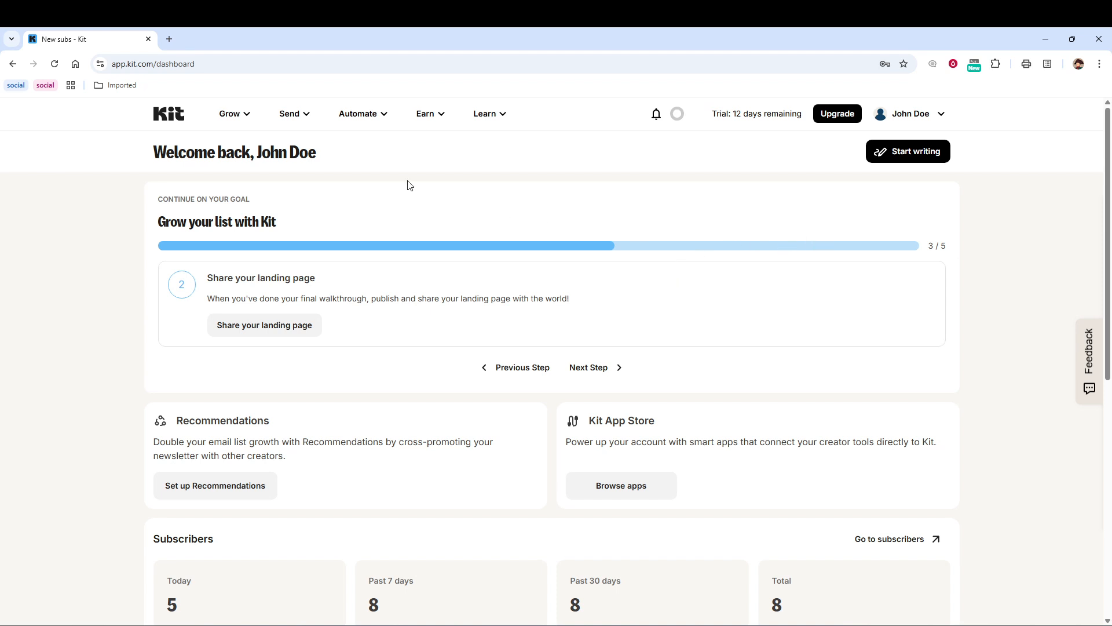
- Open the Hawthorne email template for editing from the email templates list
mouse_move(299, 122)
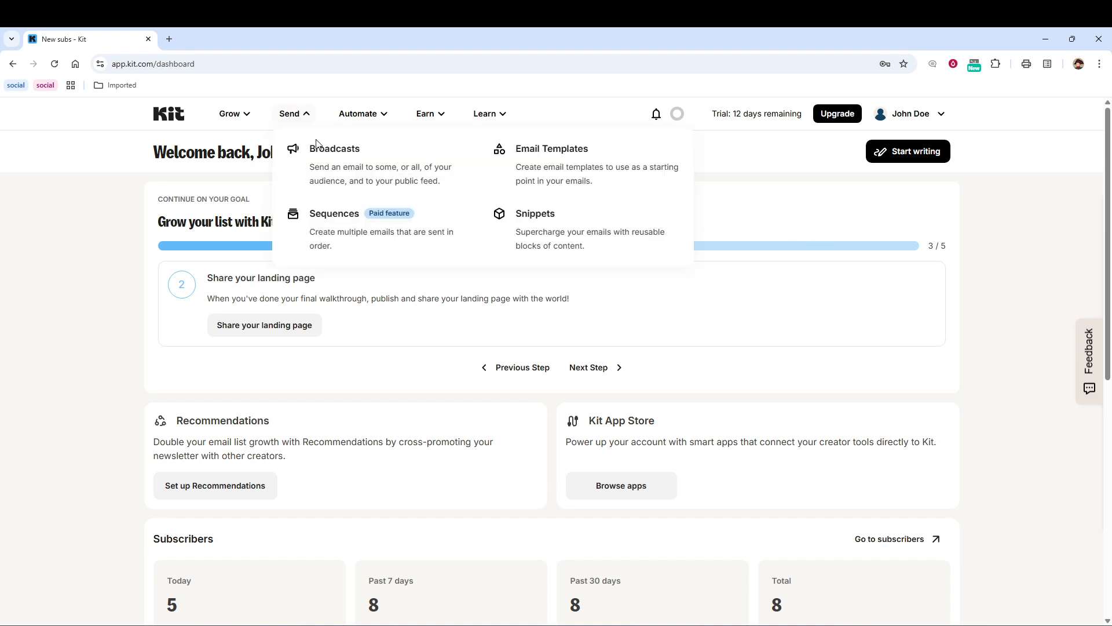
click(520, 171)
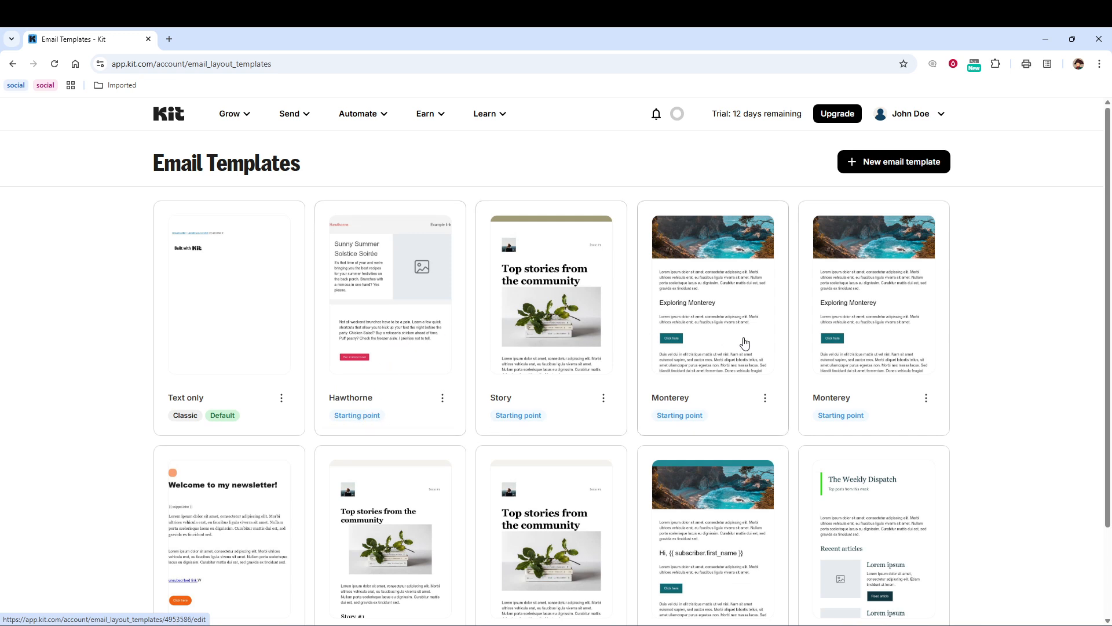
click(387, 392)
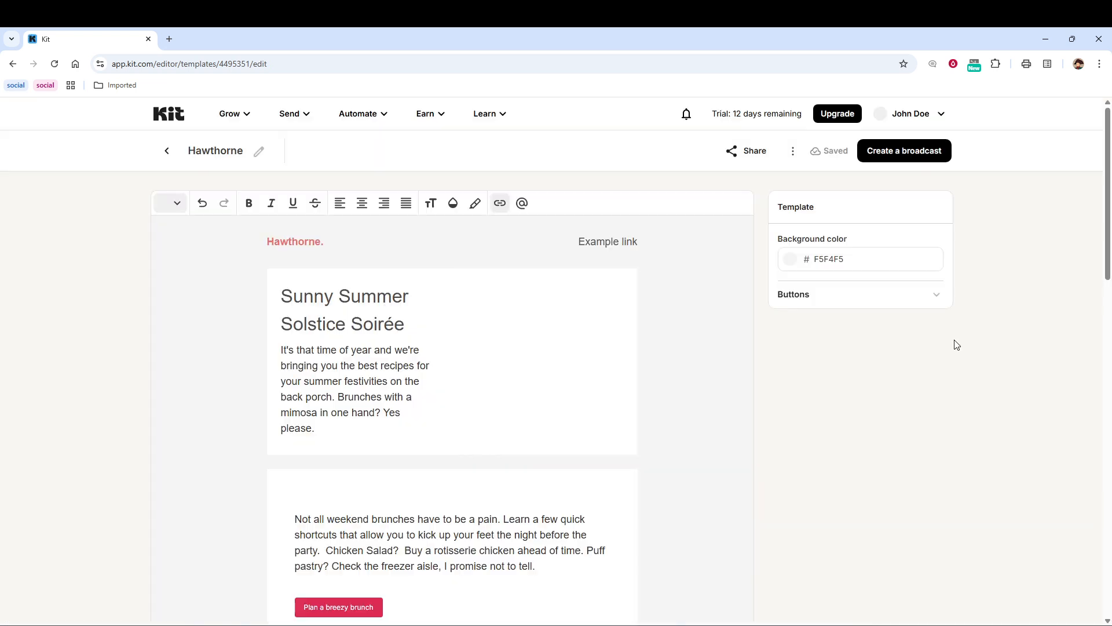
- Set the template's background color to the light grey EFEFEF
click(799, 264)
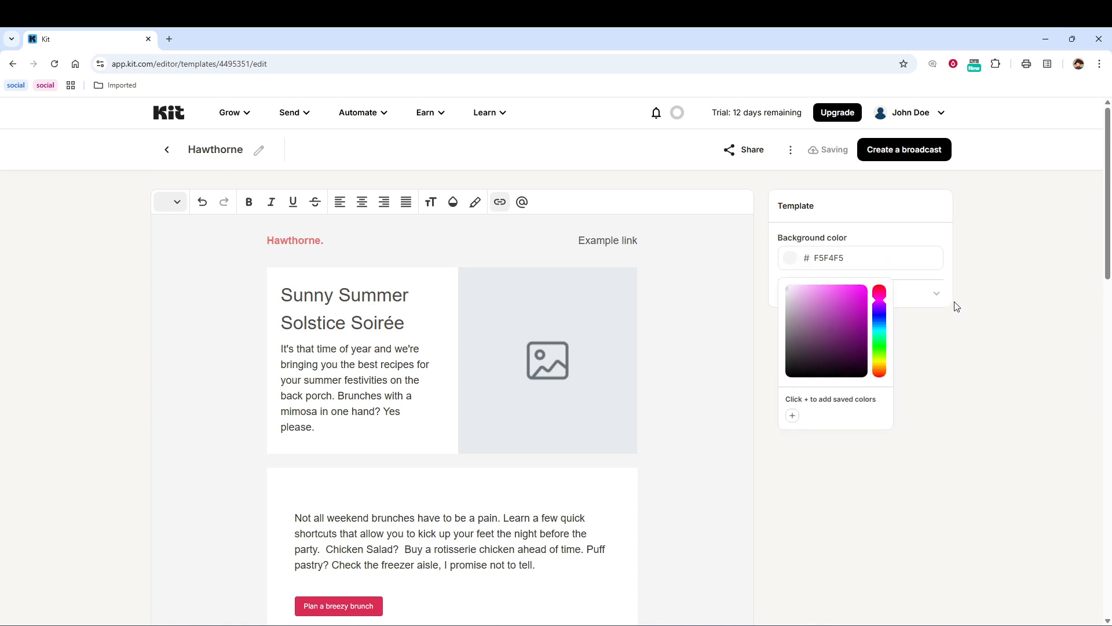
scroll(825, 302, down, 2)
drag(795, 249, 778, 220)
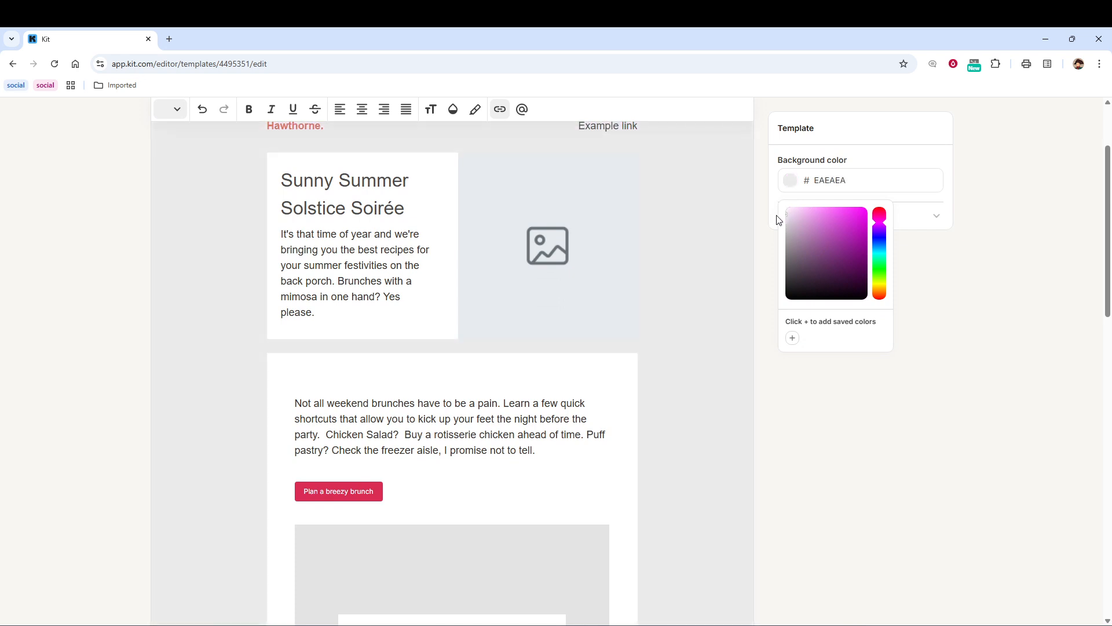
scroll(646, 235, up, 2)
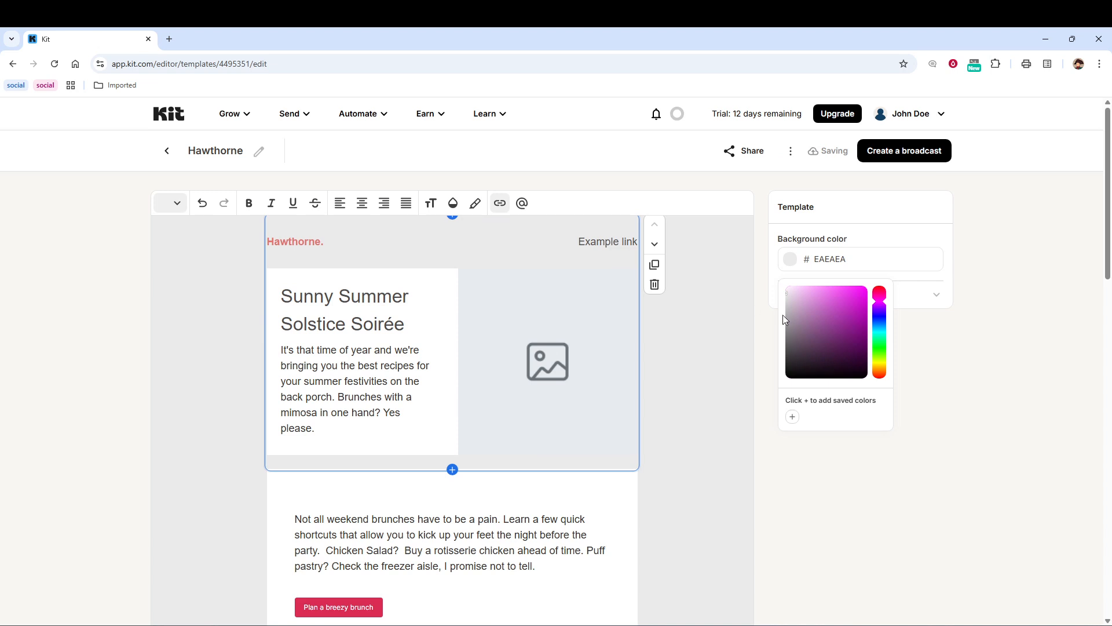
mouse_move(786, 297)
mouse_down()
mouse_move(801, 295)
mouse_move(785, 291)
mouse_up()
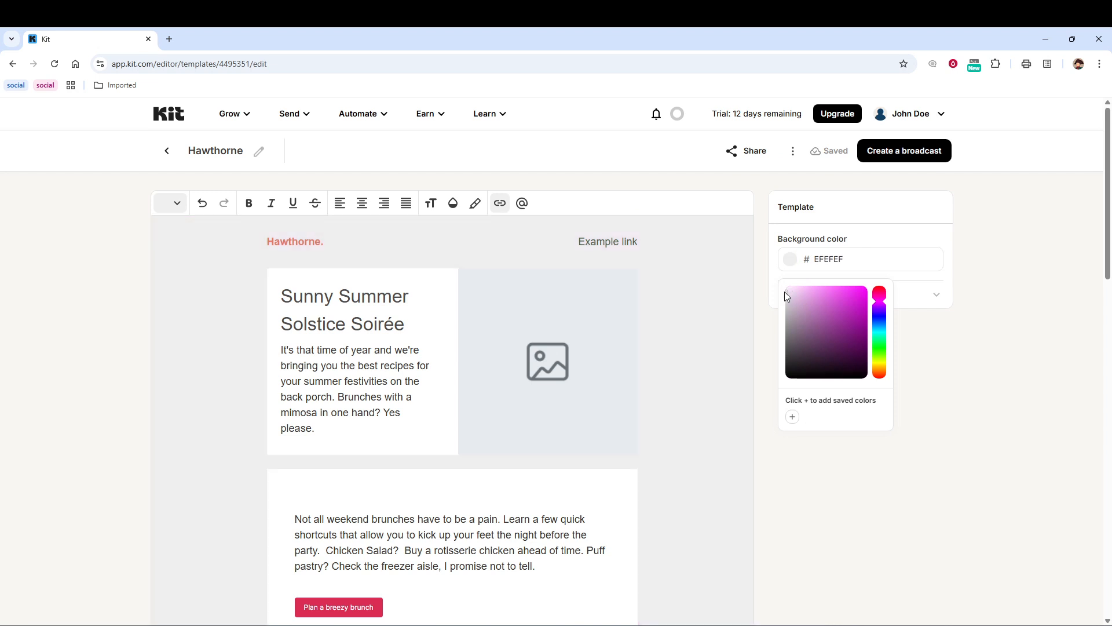
click(985, 358)
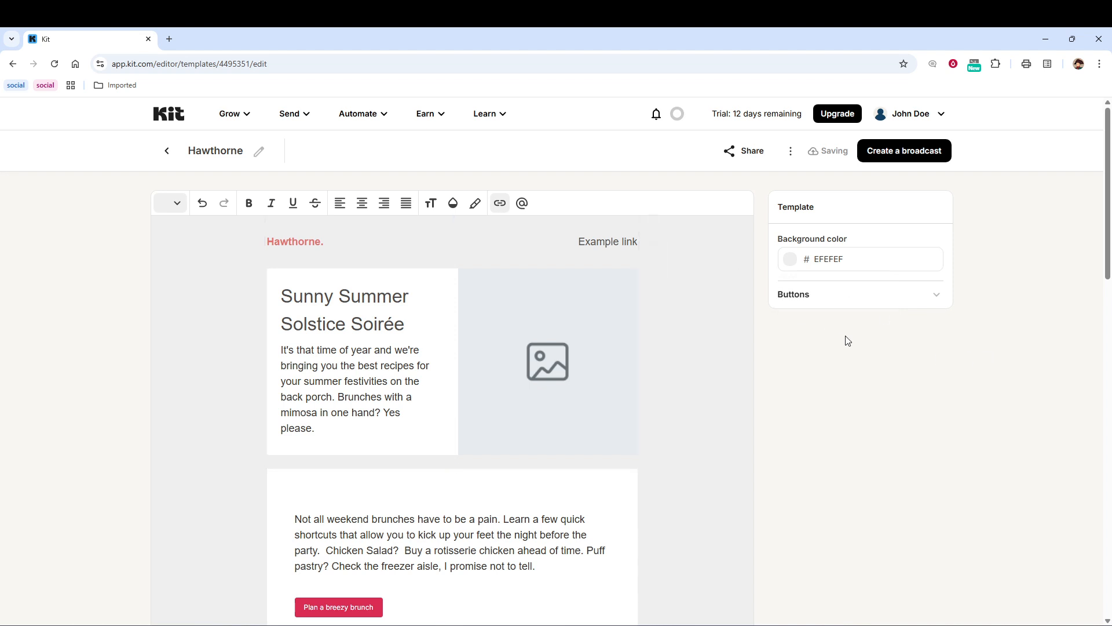
- Review the fonts available for the intro paragraph and the text settings of the "Sunny Summer Solstice Soirée" heading
scroll(760, 332, down, 1)
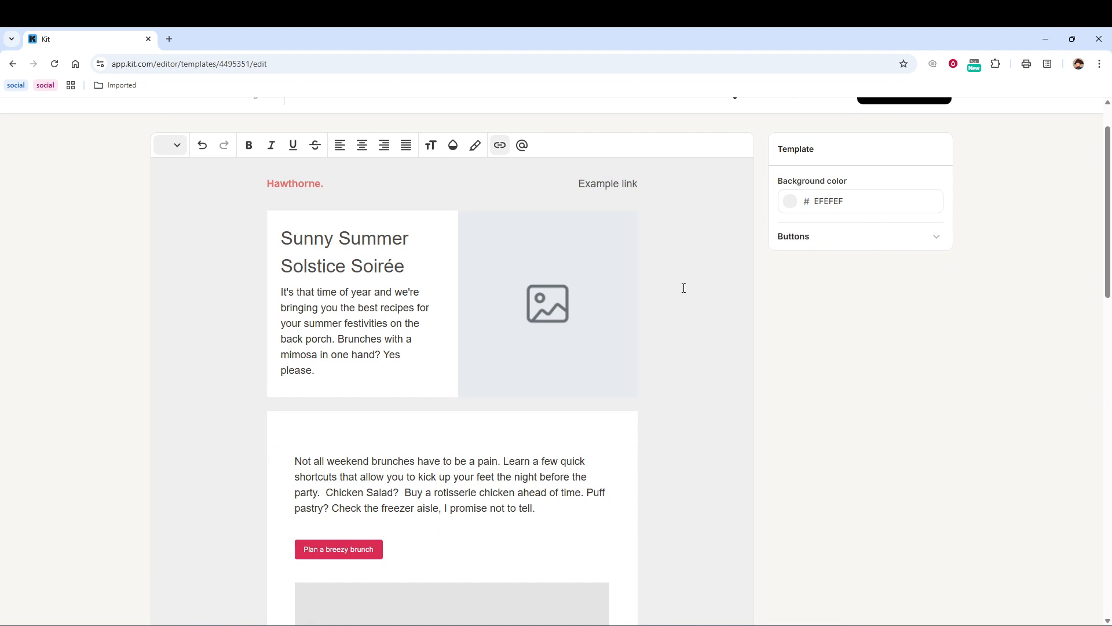
click(335, 287)
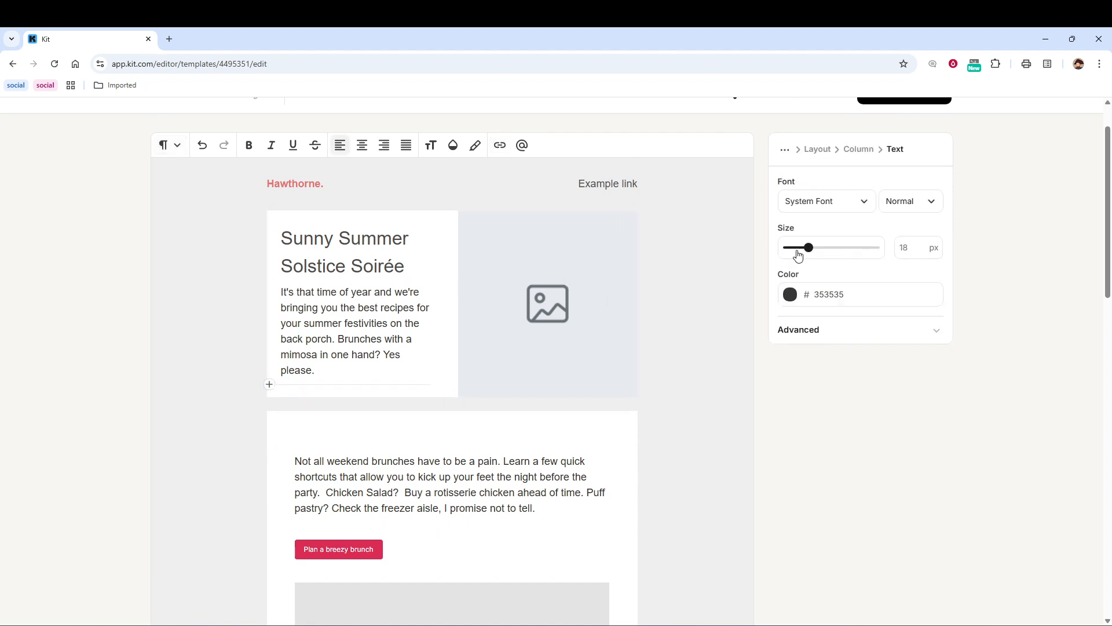
click(848, 213)
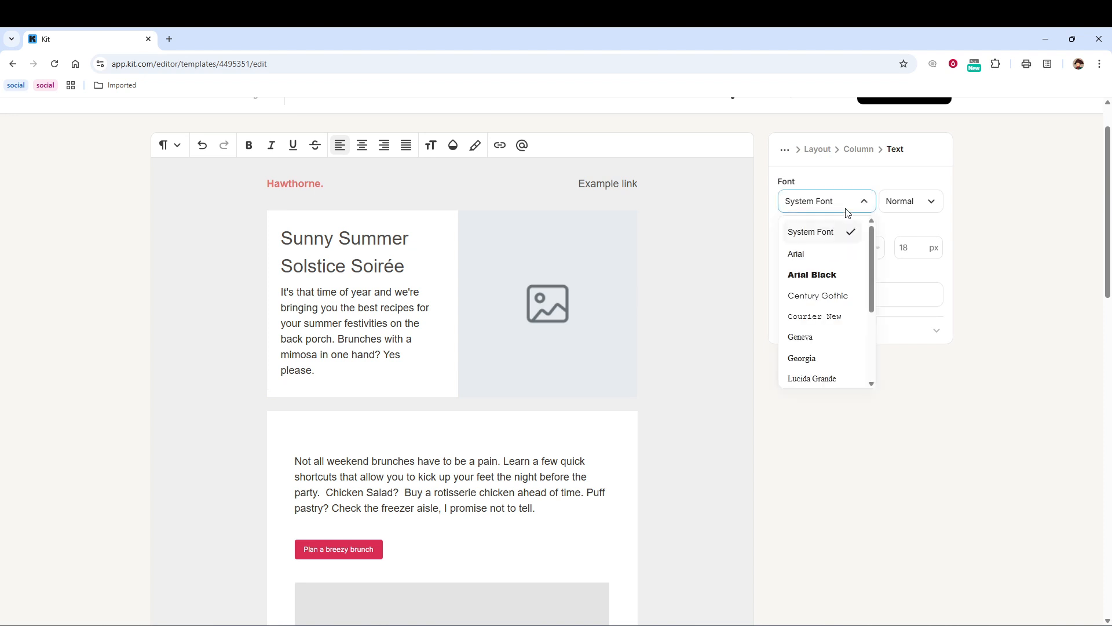
scroll(829, 308, down, 3)
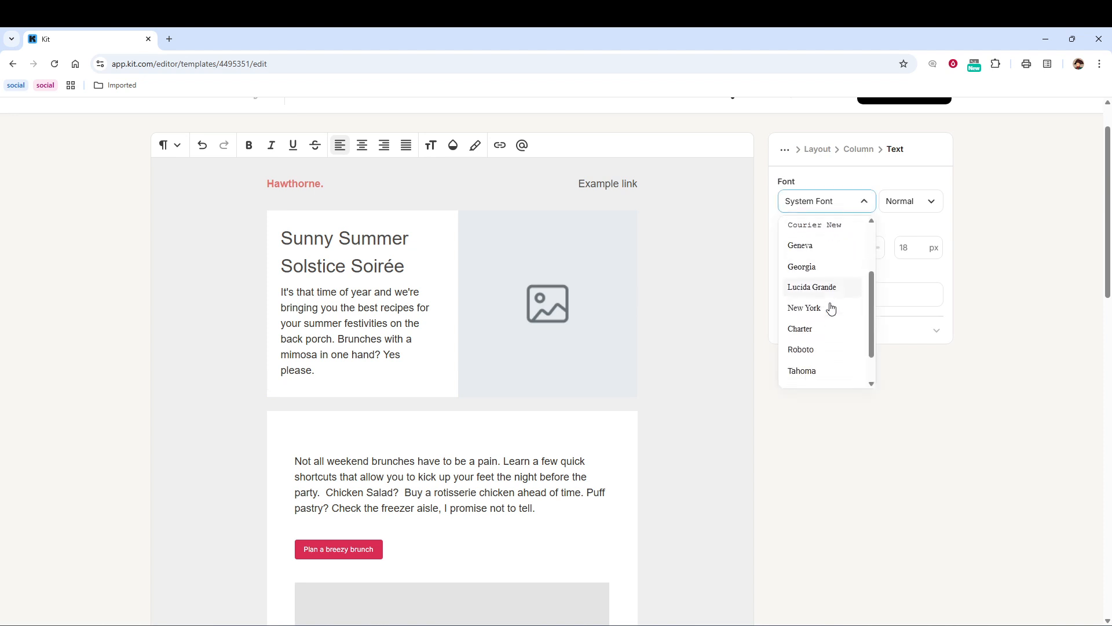
scroll(829, 307, up, 5)
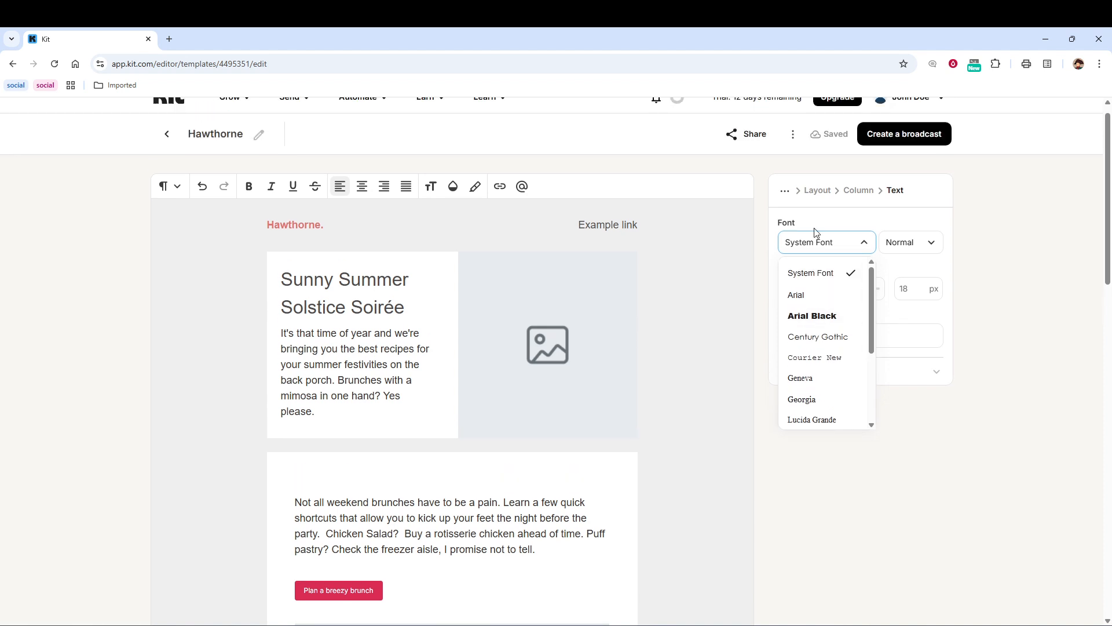
scroll(827, 355, down, 2)
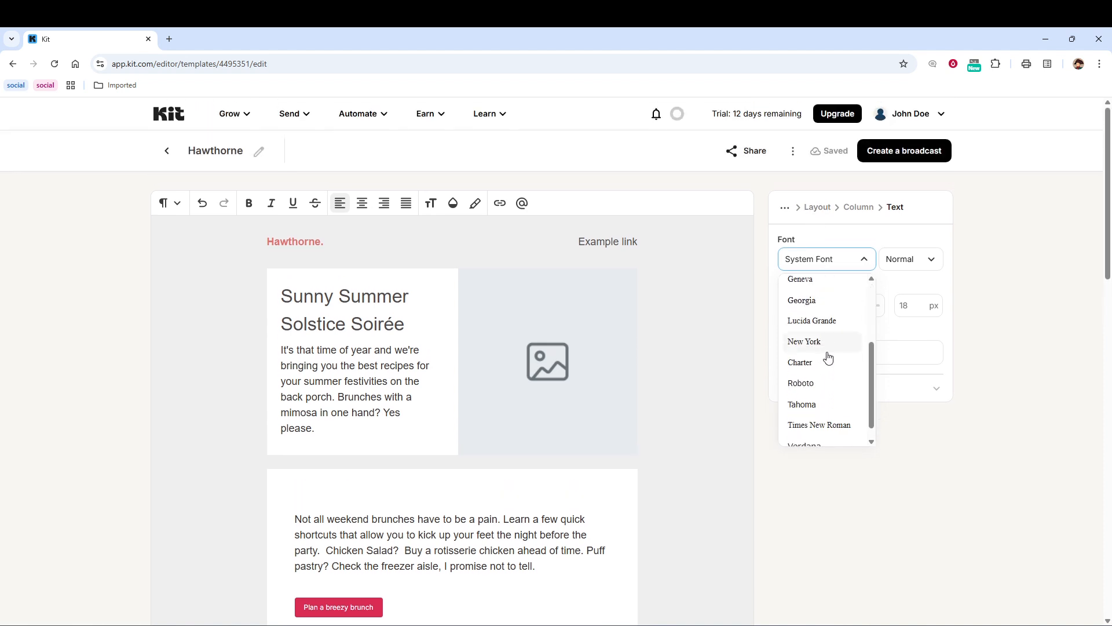
click(816, 260)
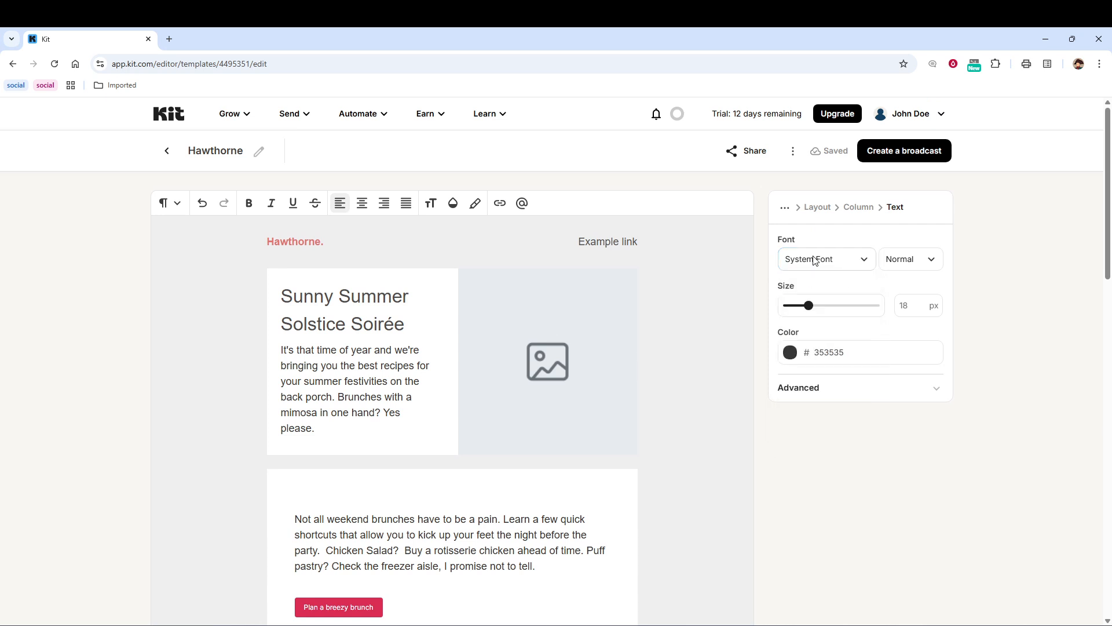
click(816, 260)
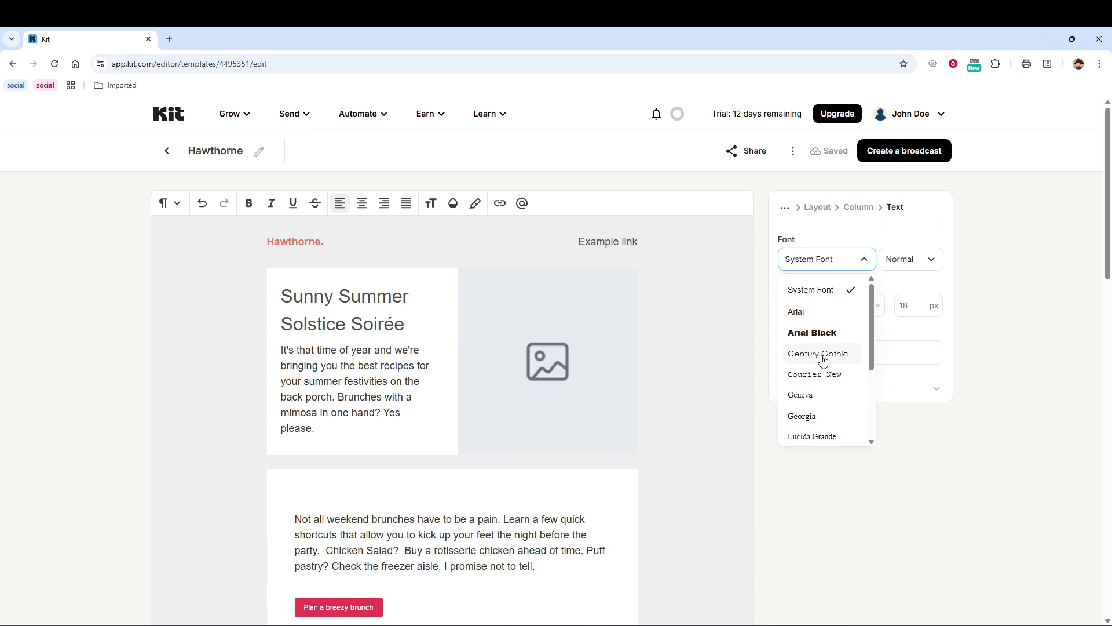
scroll(825, 359, down, 3)
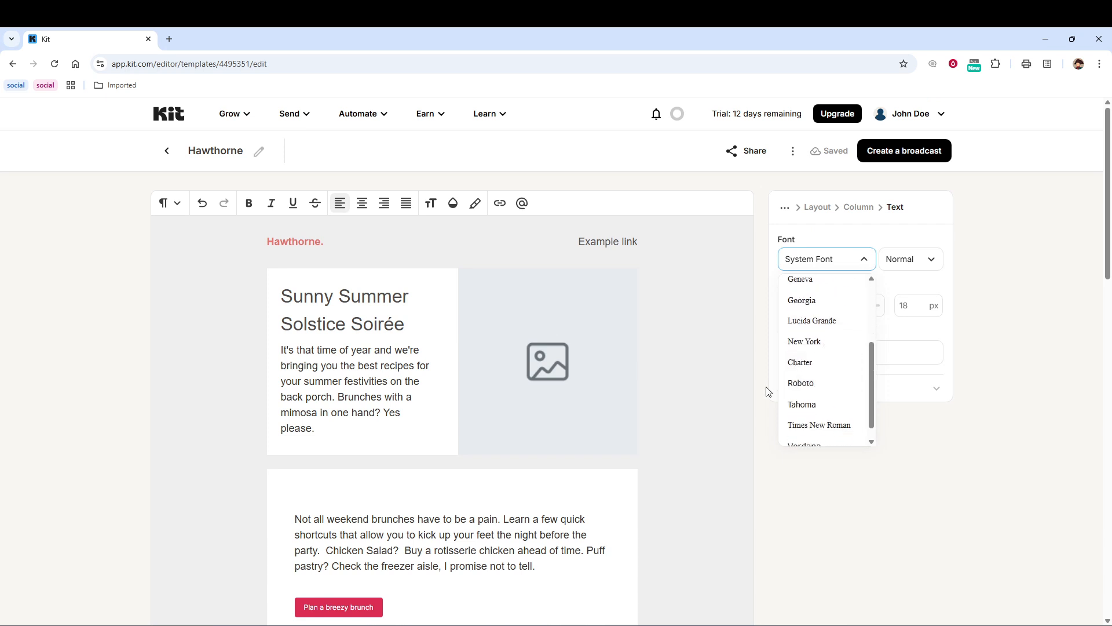
click(742, 383)
click(339, 334)
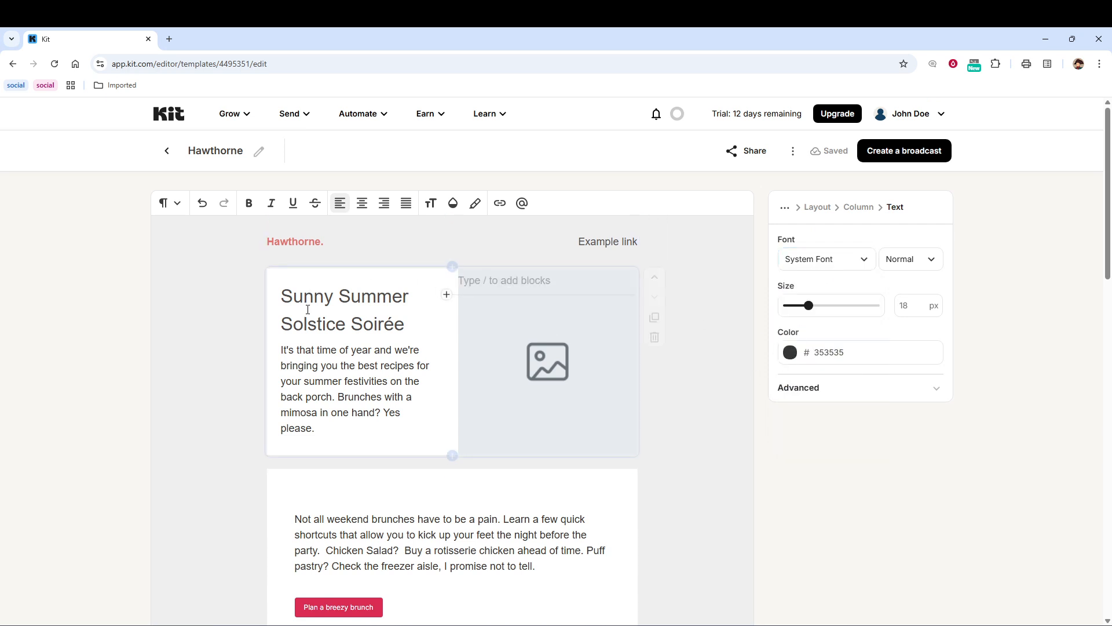
click(346, 323)
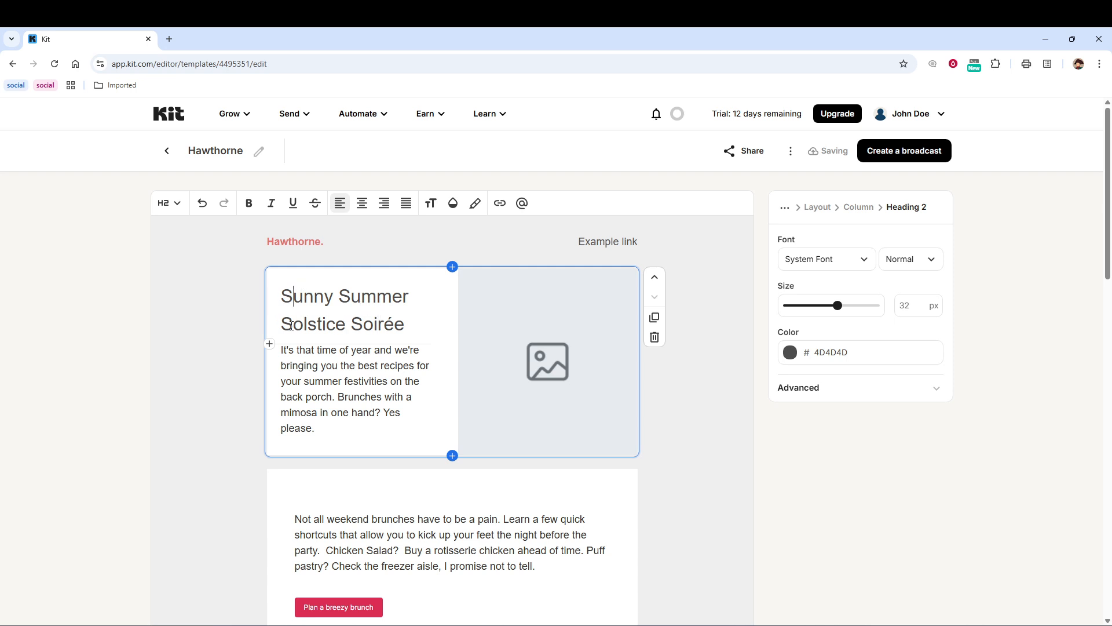
click(505, 331)
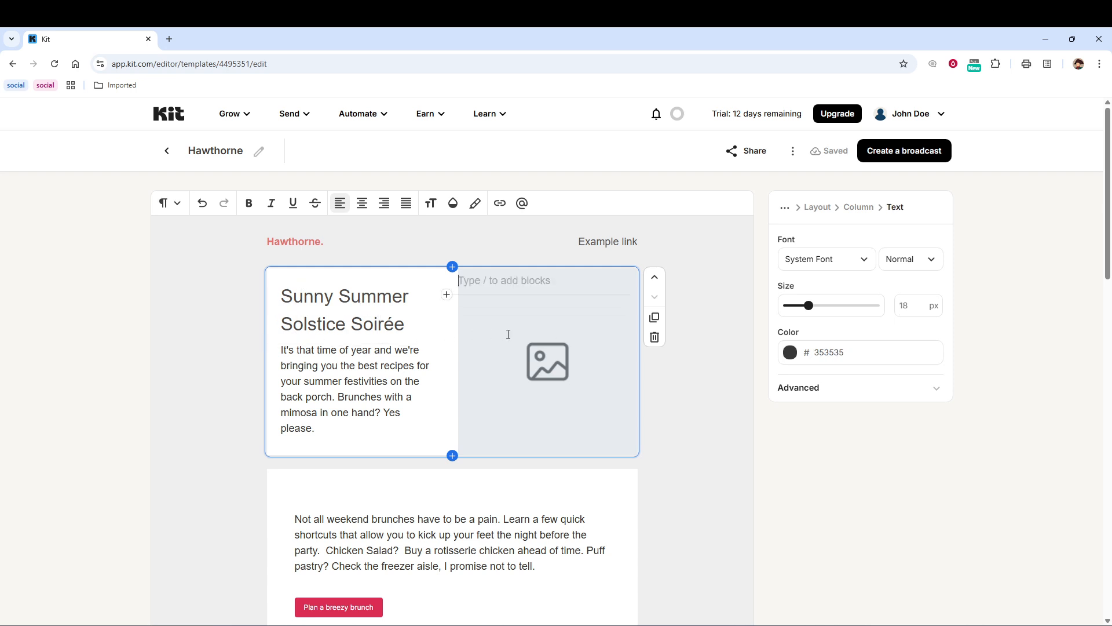
click(446, 297)
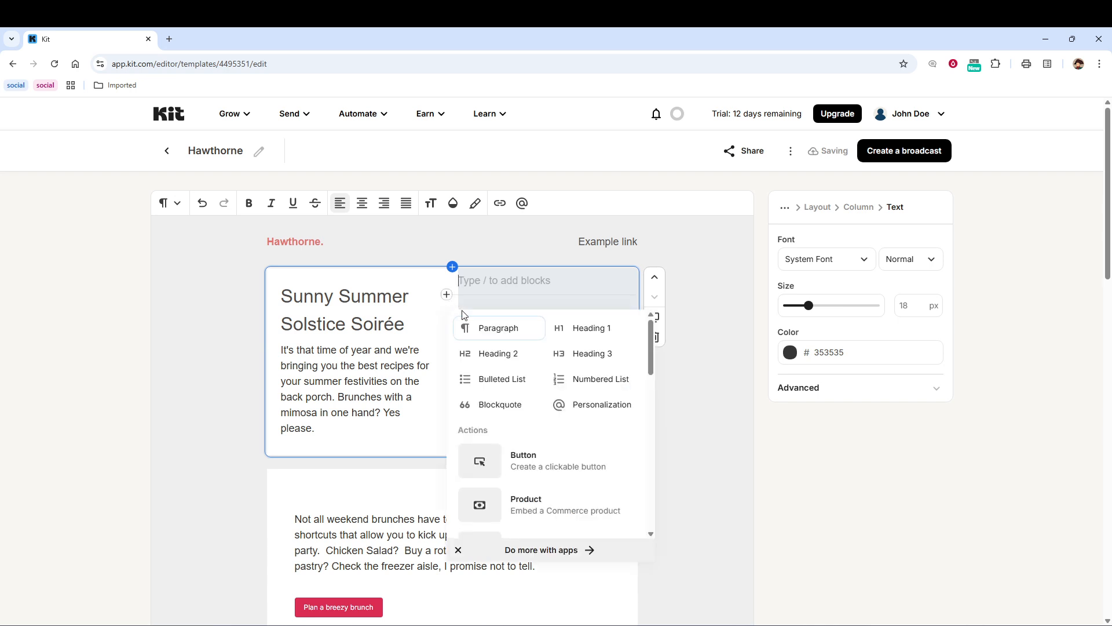
click(501, 285)
click(522, 349)
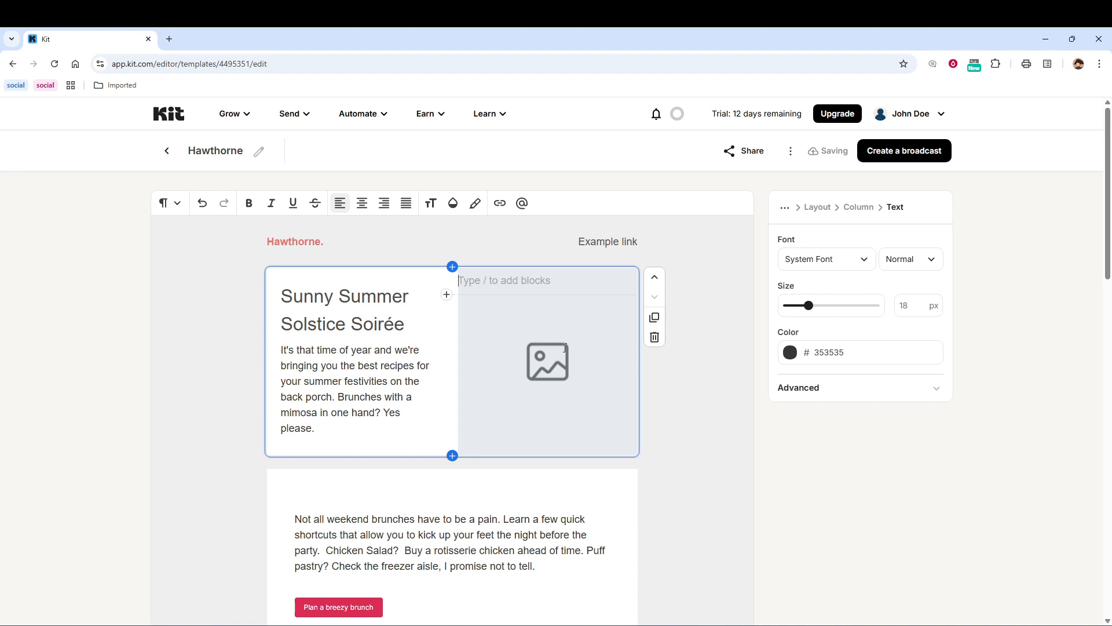
- Insert the Unsplash photo of the New York skyline at sunset as an image block in the column beside the intro text
click(447, 295)
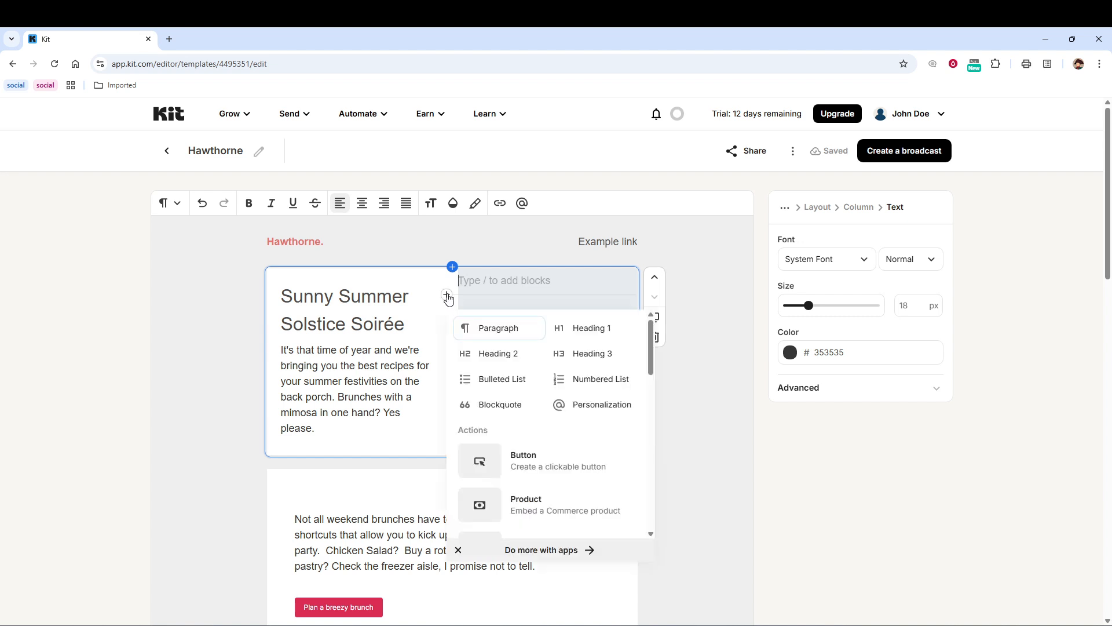
scroll(512, 434, down, 3)
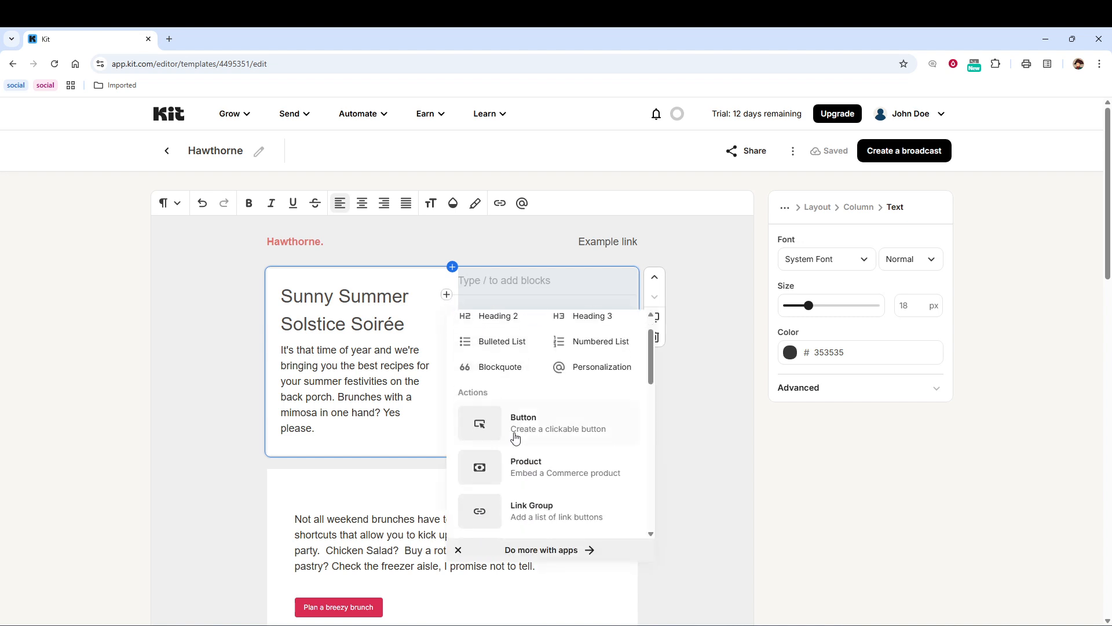
scroll(513, 454, down, 3)
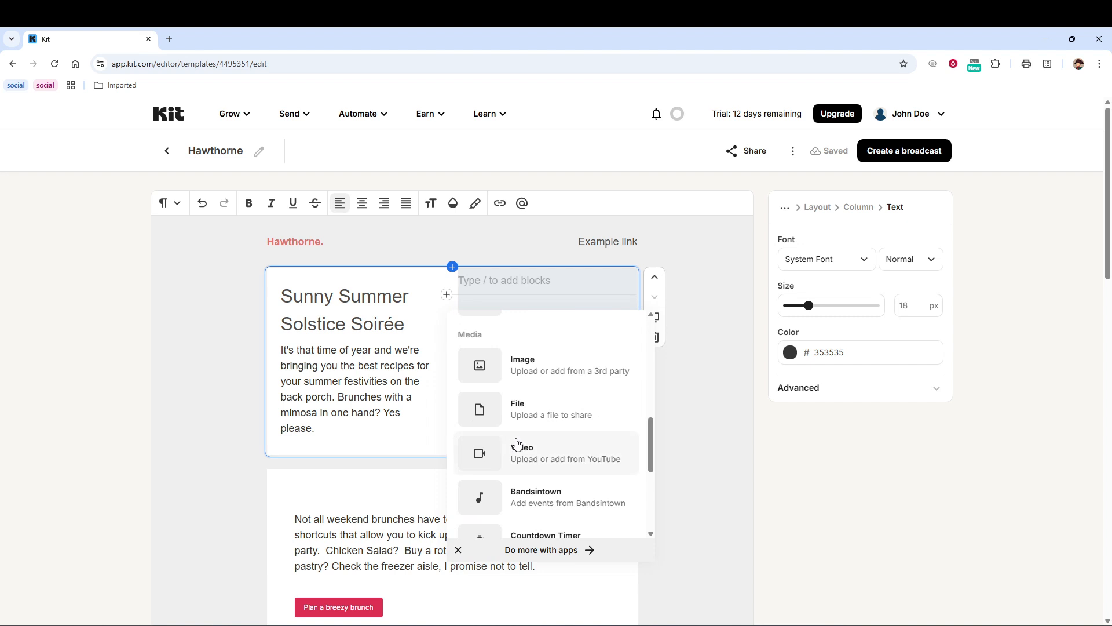
click(522, 361)
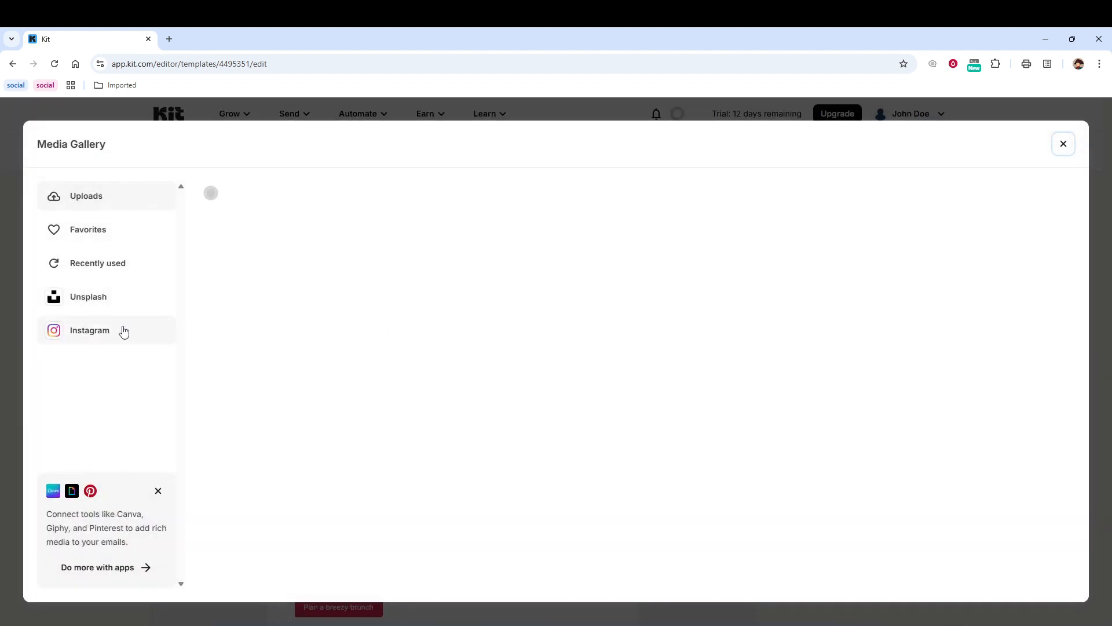
click(91, 305)
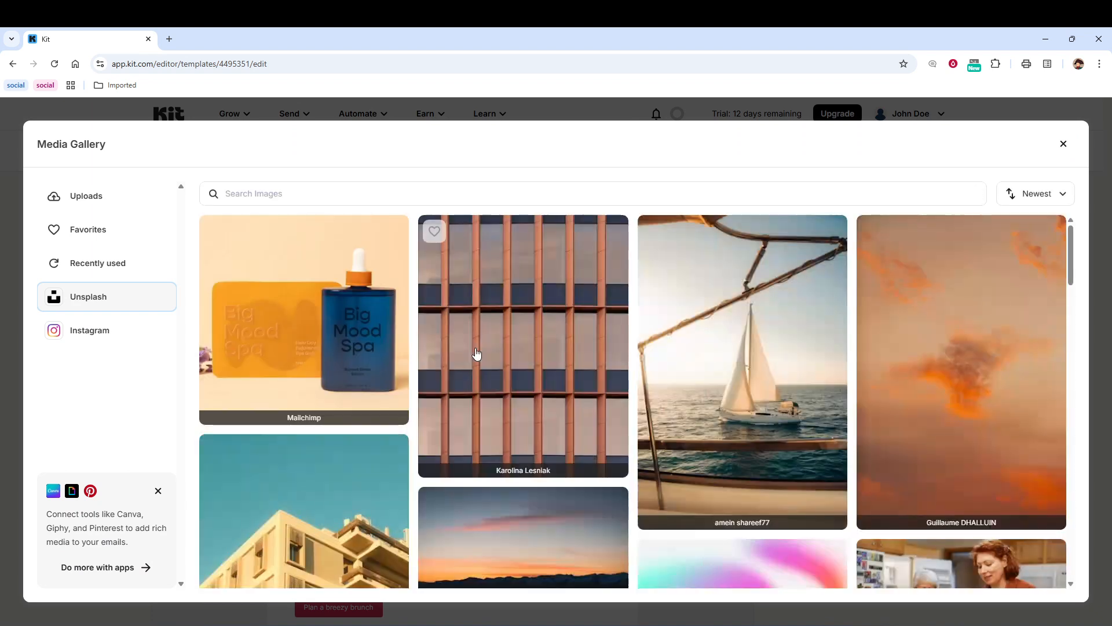
scroll(472, 360, down, 3)
scroll(474, 363, down, 3)
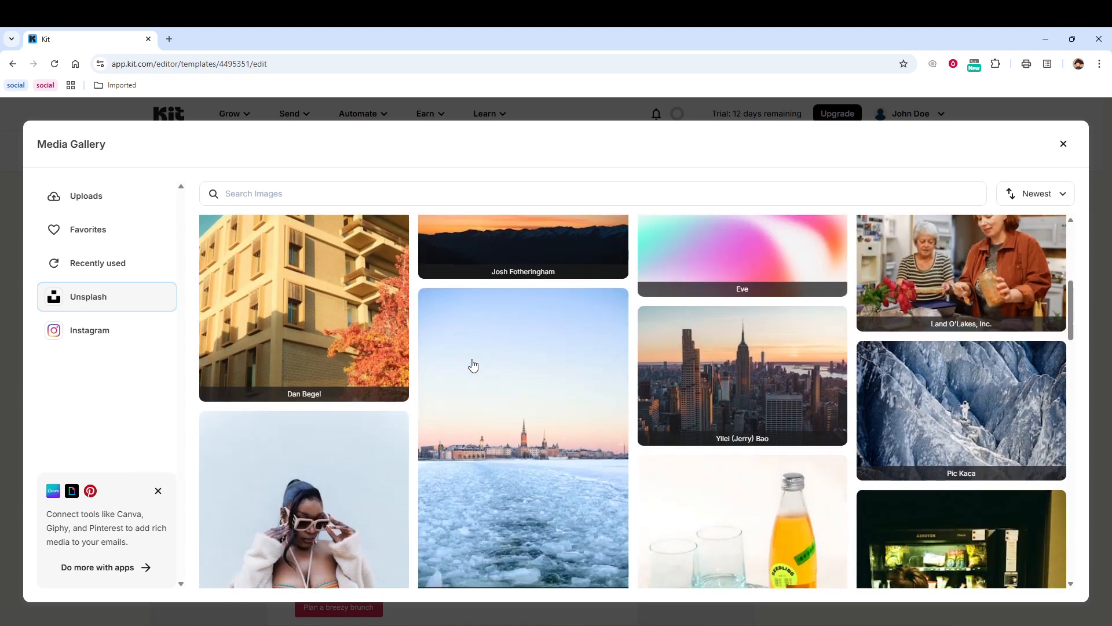
scroll(504, 365, up, 2)
scroll(614, 395, down, 4)
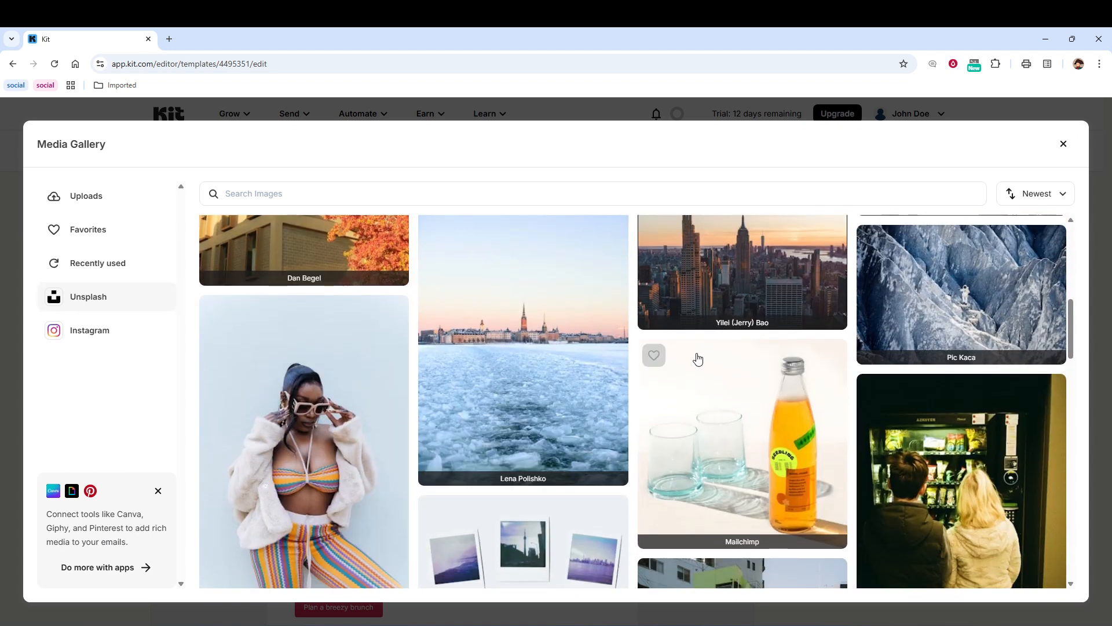
click(762, 269)
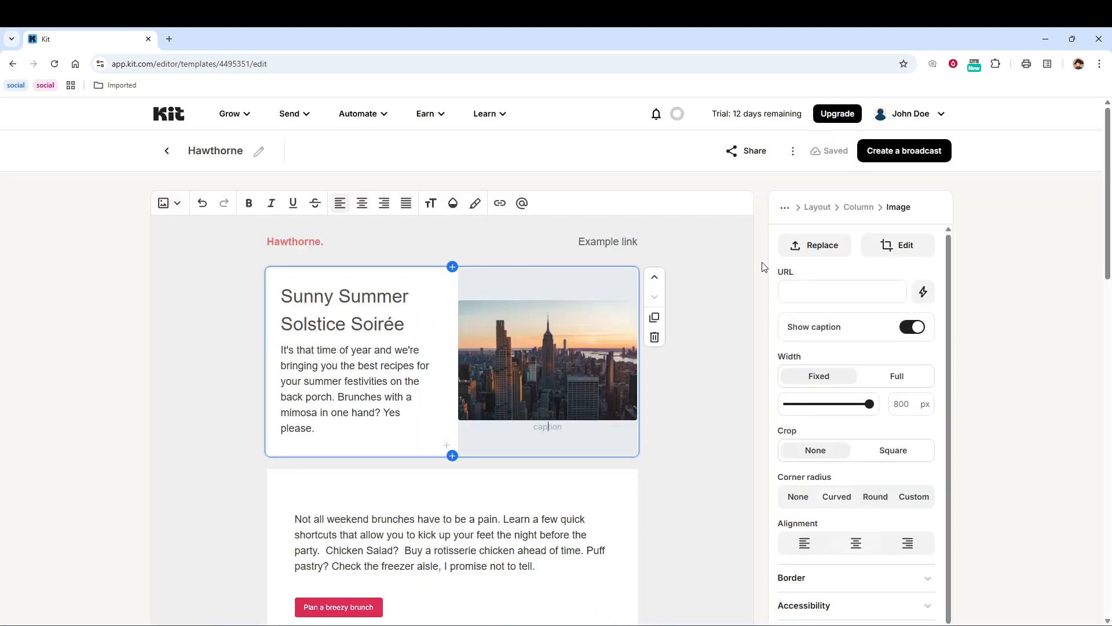
- Insert the block snippet "asd" below the "Learn more" button in the Le Creuset sponsor section
scroll(498, 353, down, 5)
scroll(497, 398, down, 10)
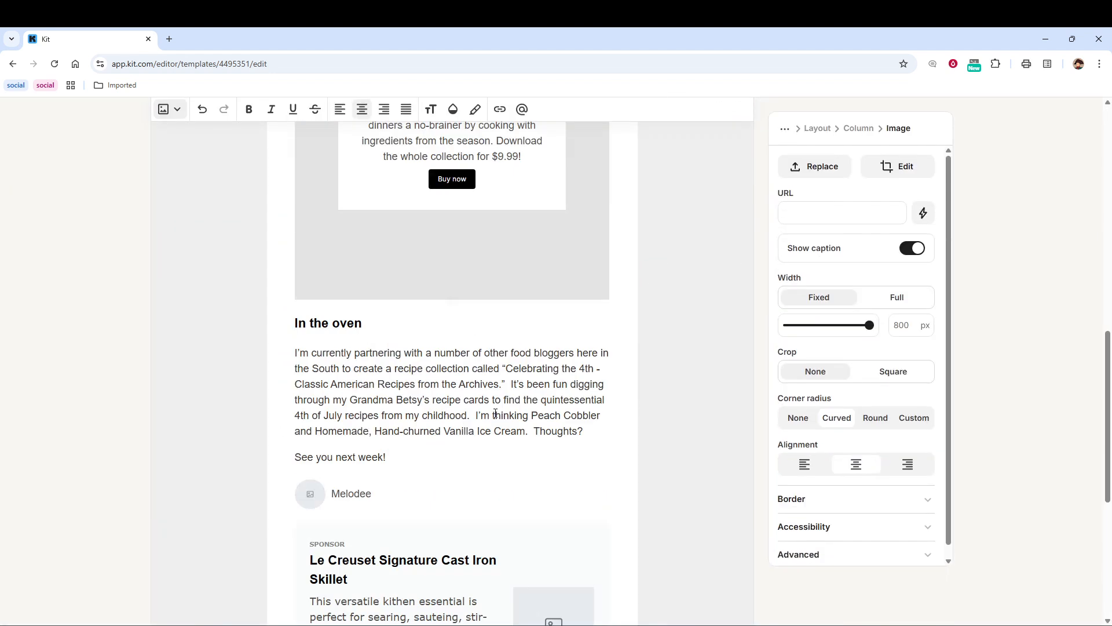
click(419, 369)
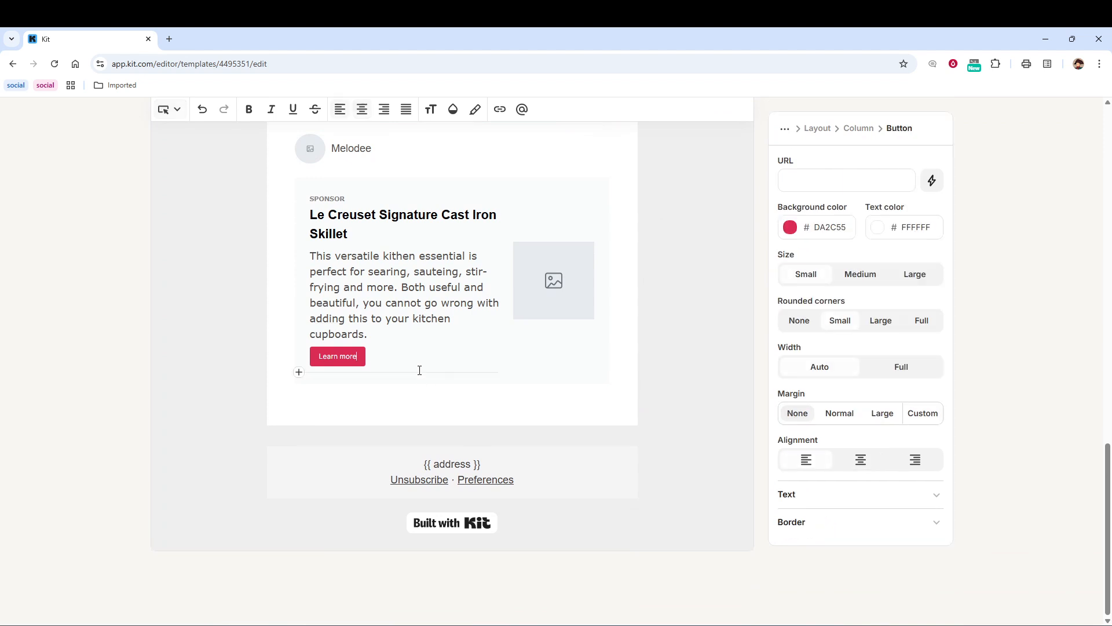
click(298, 374)
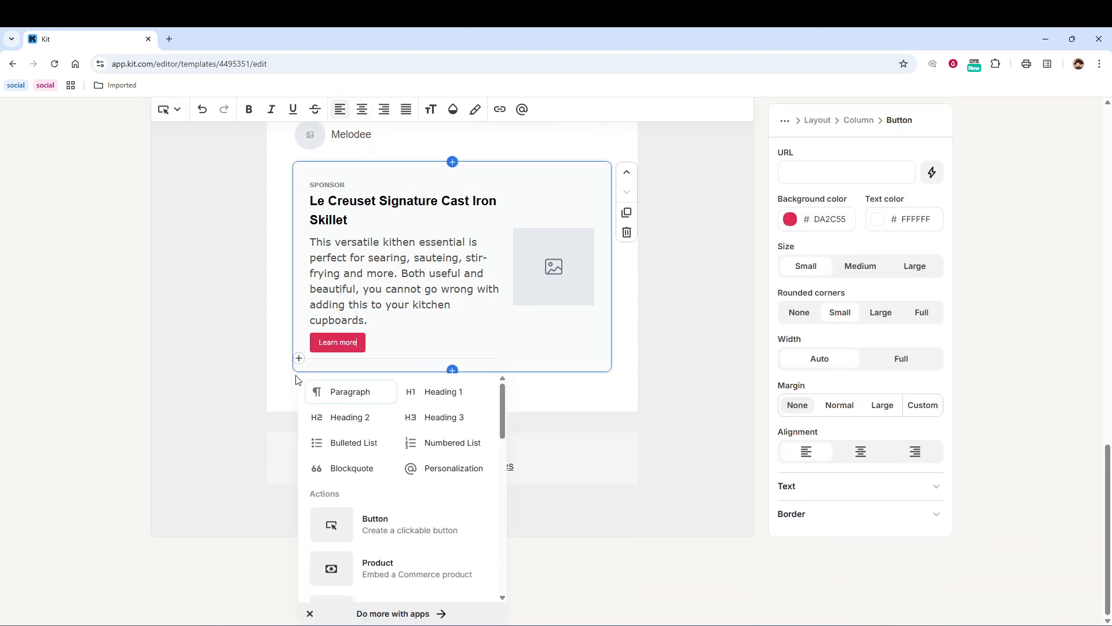
scroll(375, 446, down, 5)
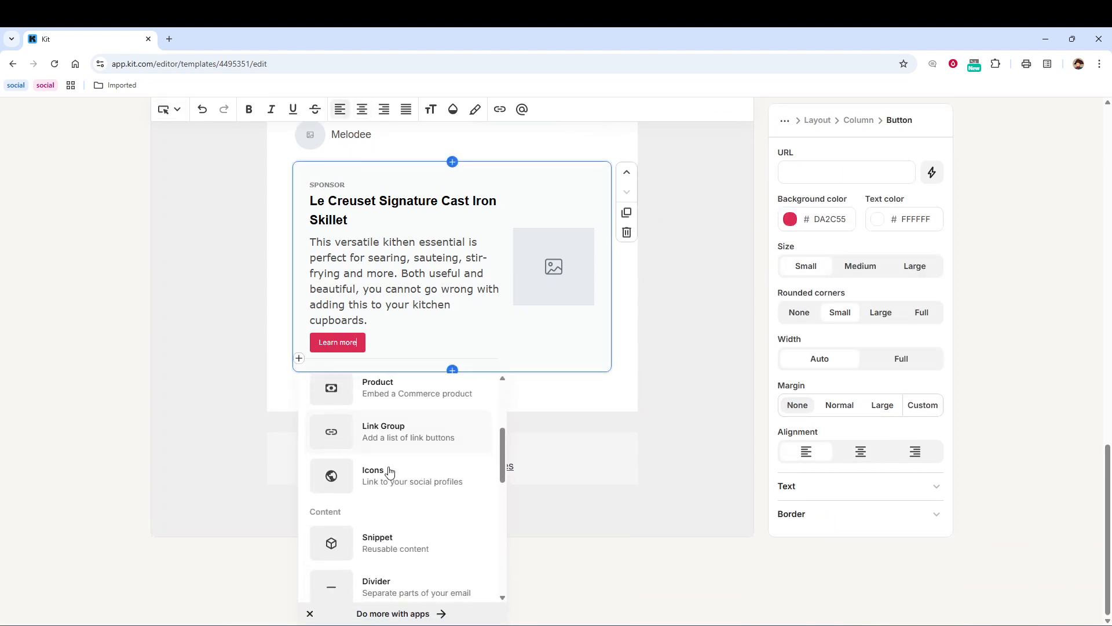
click(394, 445)
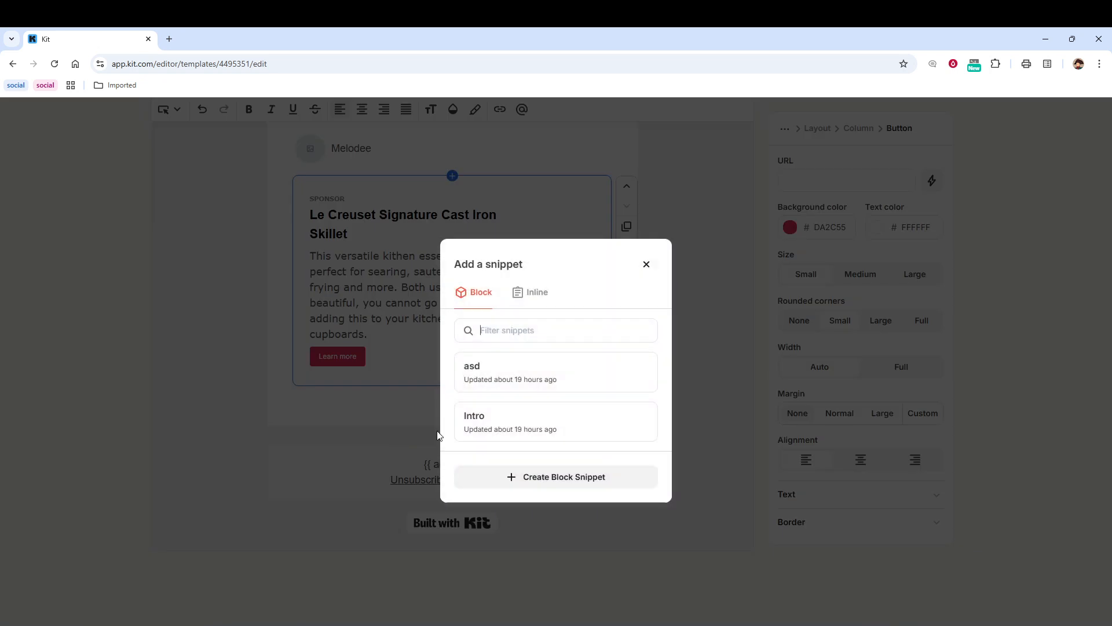
click(505, 382)
mouse_move(352, 388)
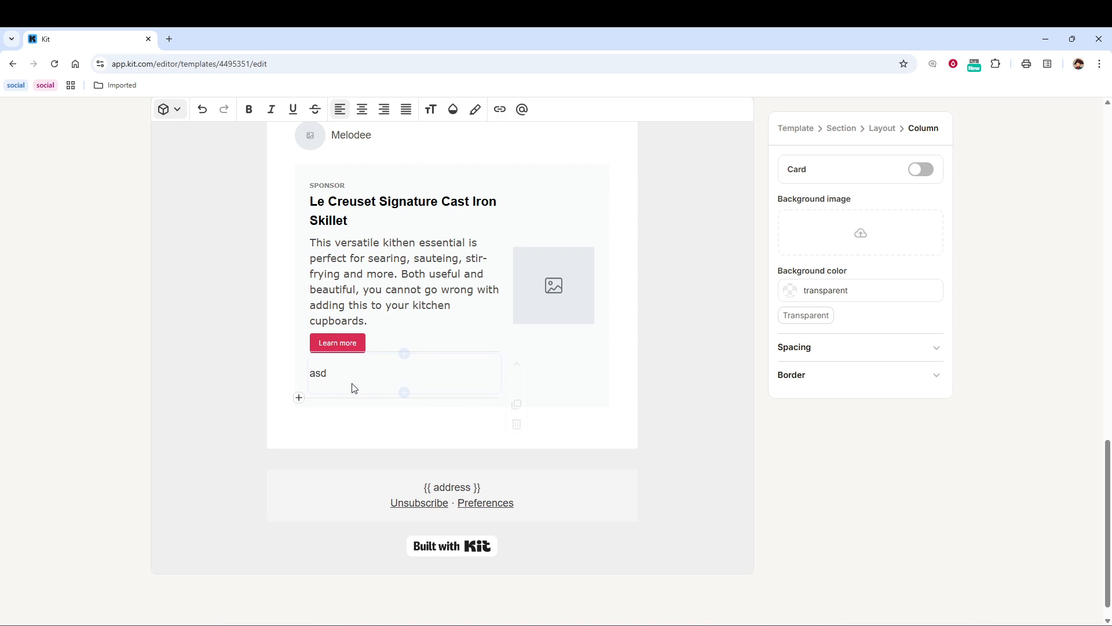
- Set the "Plan a breezy brunch" button's width to Full and back to Auto, leaving the button center-aligned
scroll(469, 394, up, 12)
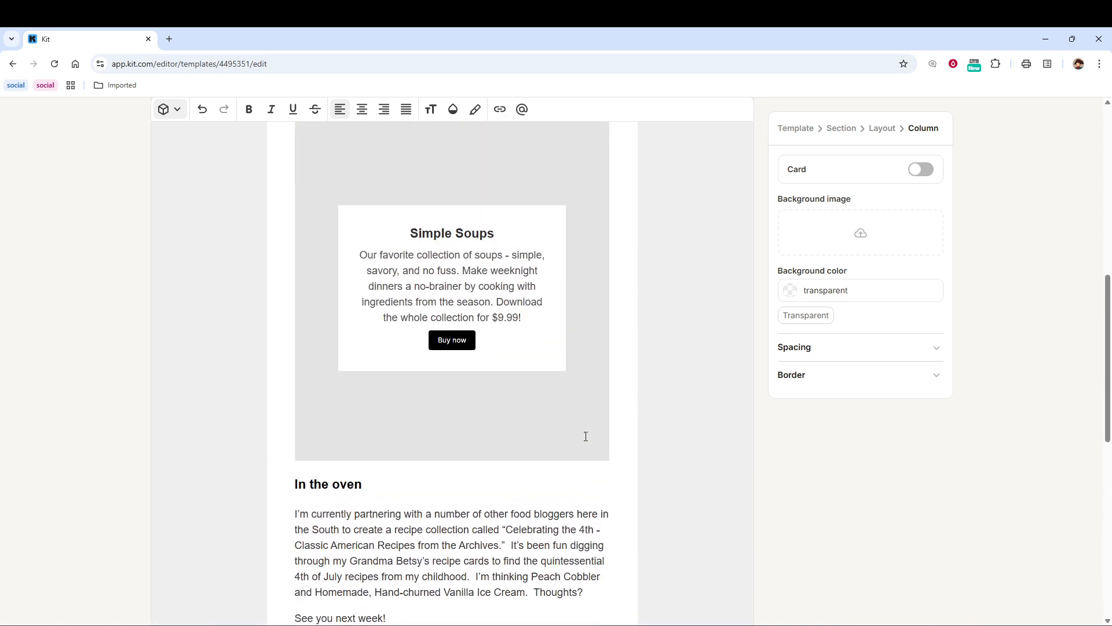
scroll(553, 433, up, 5)
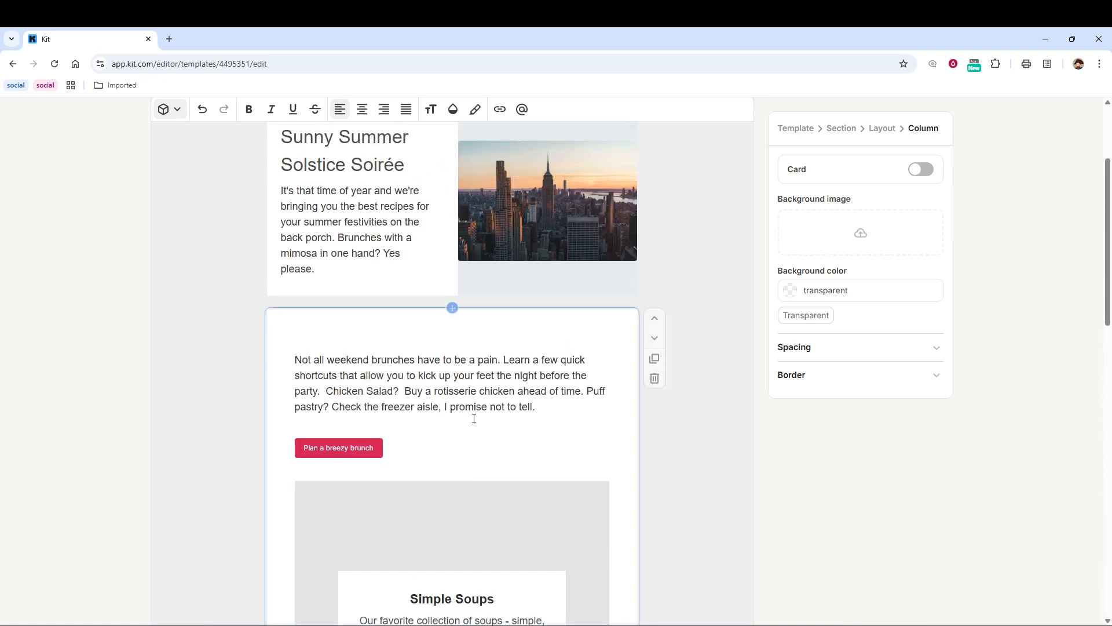
click(335, 541)
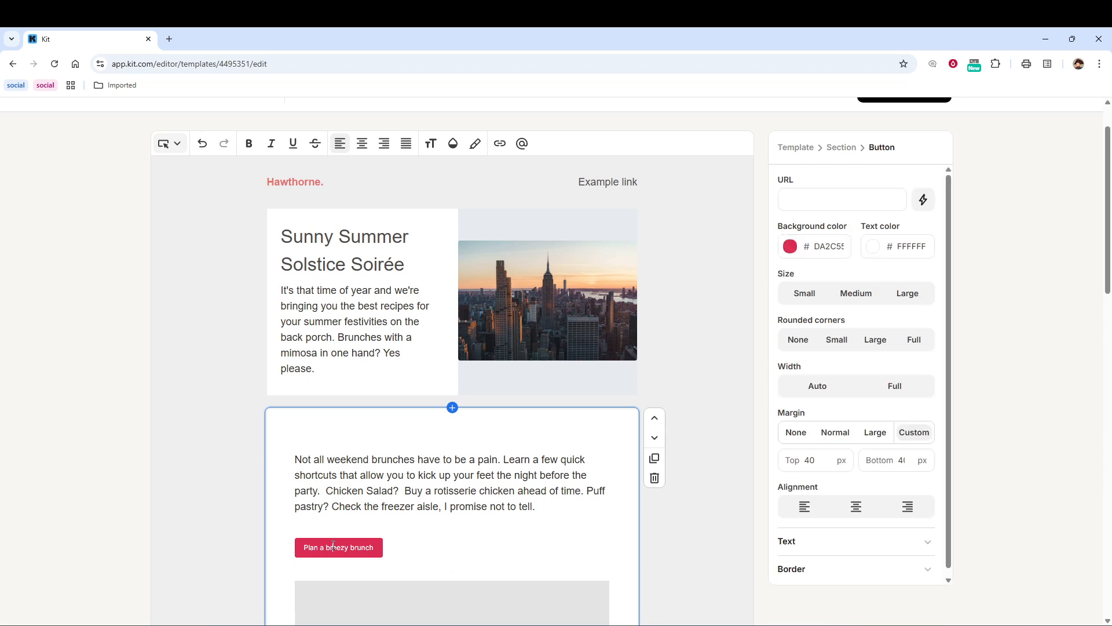
scroll(372, 522, down, 2)
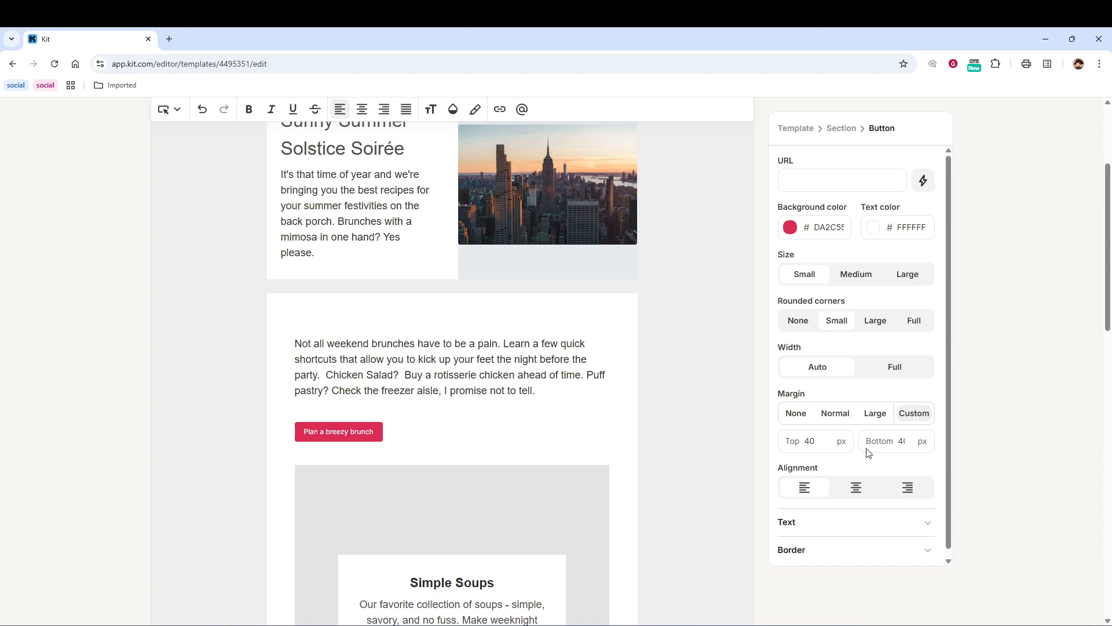
scroll(869, 454, up, 2)
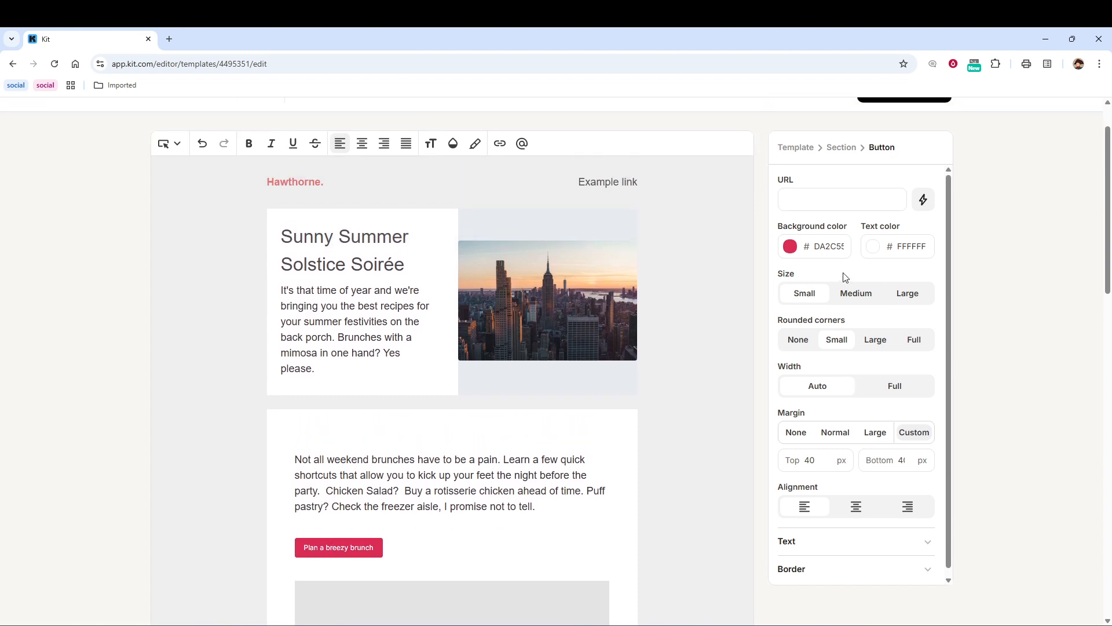
scroll(846, 292, up, 1)
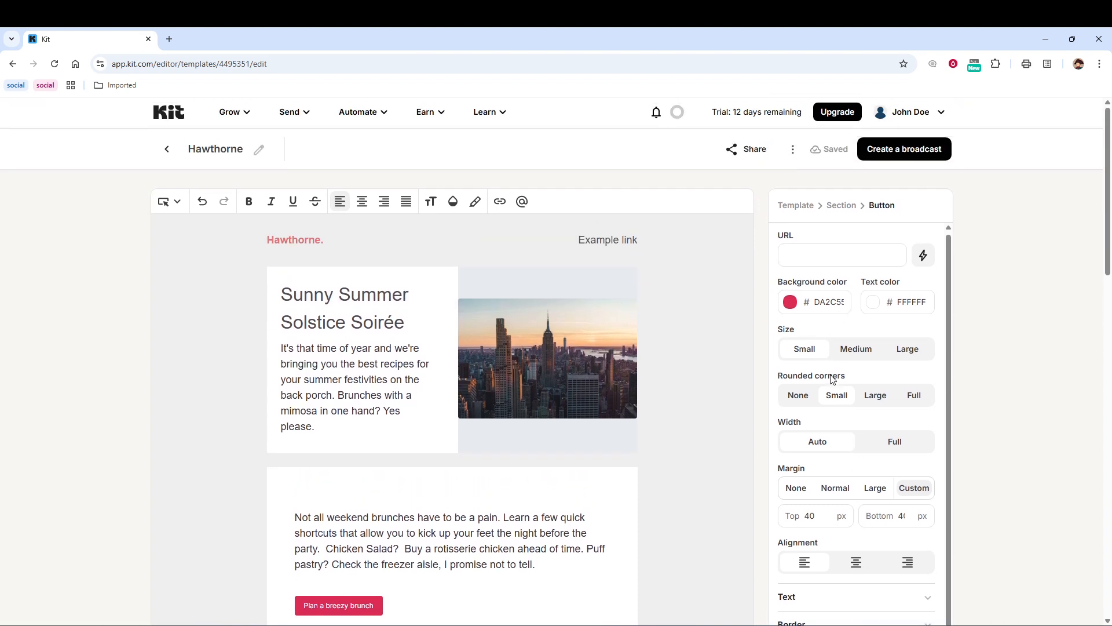
scroll(589, 409, down, 3)
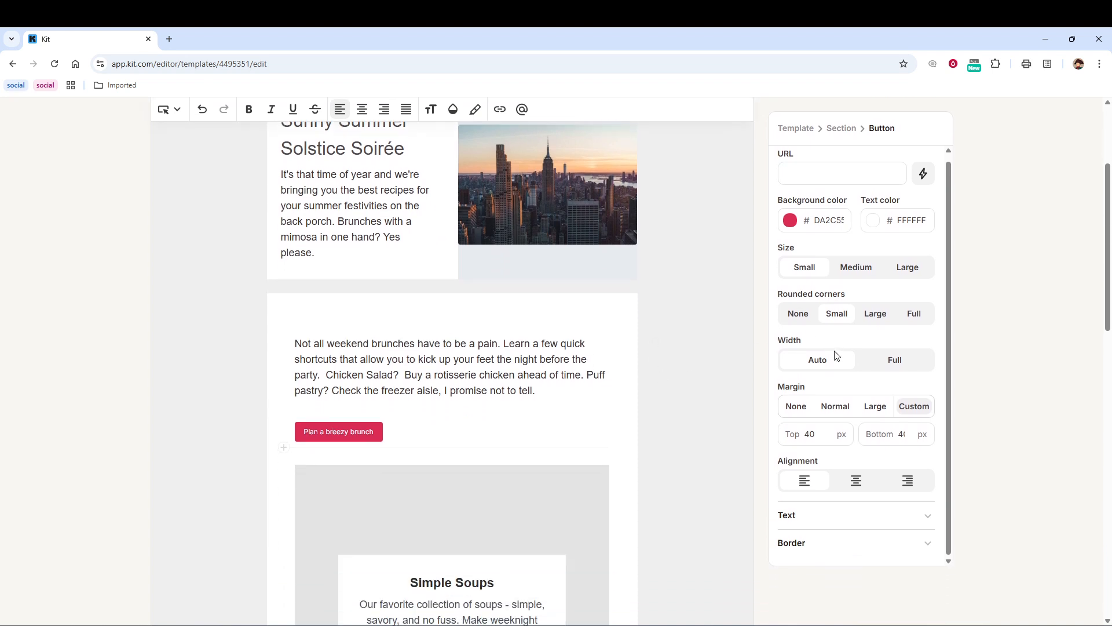
click(884, 370)
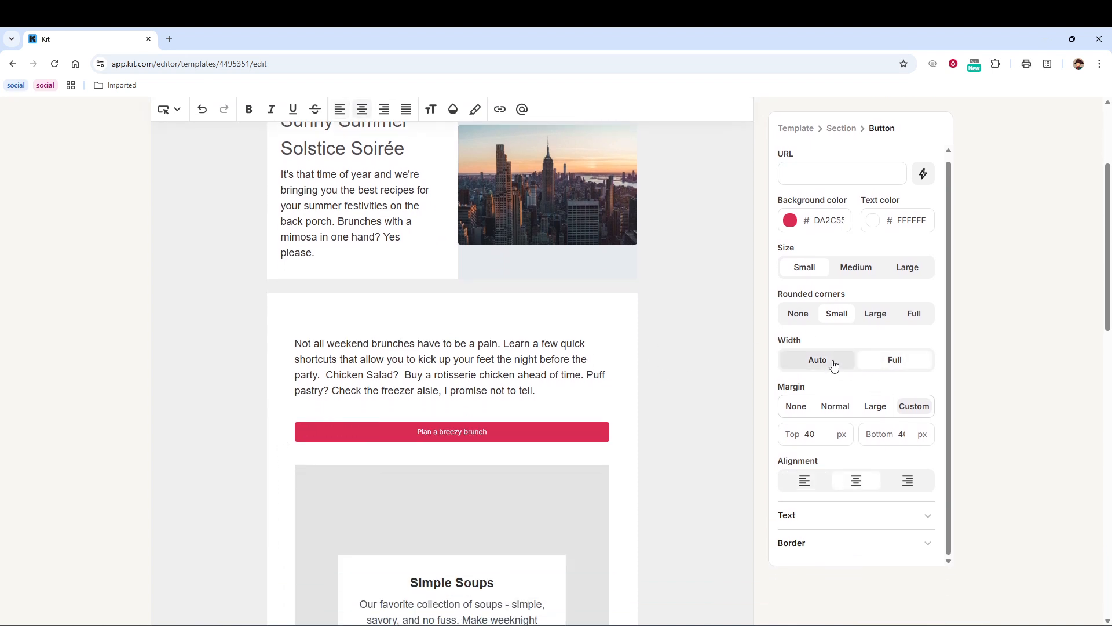
click(829, 365)
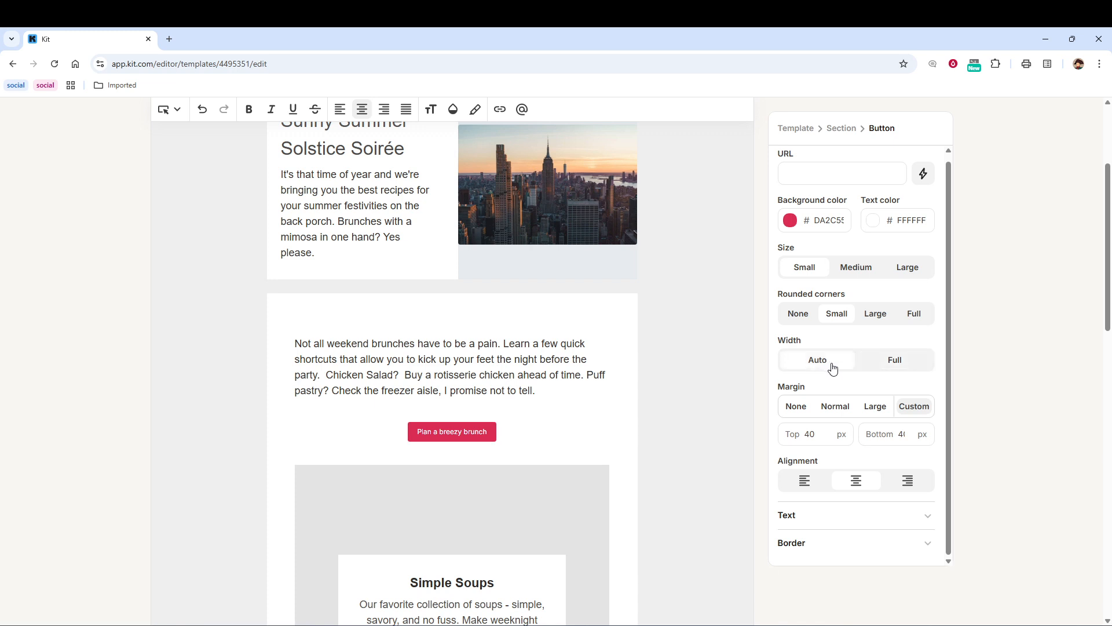
scroll(1006, 218, up, 3)
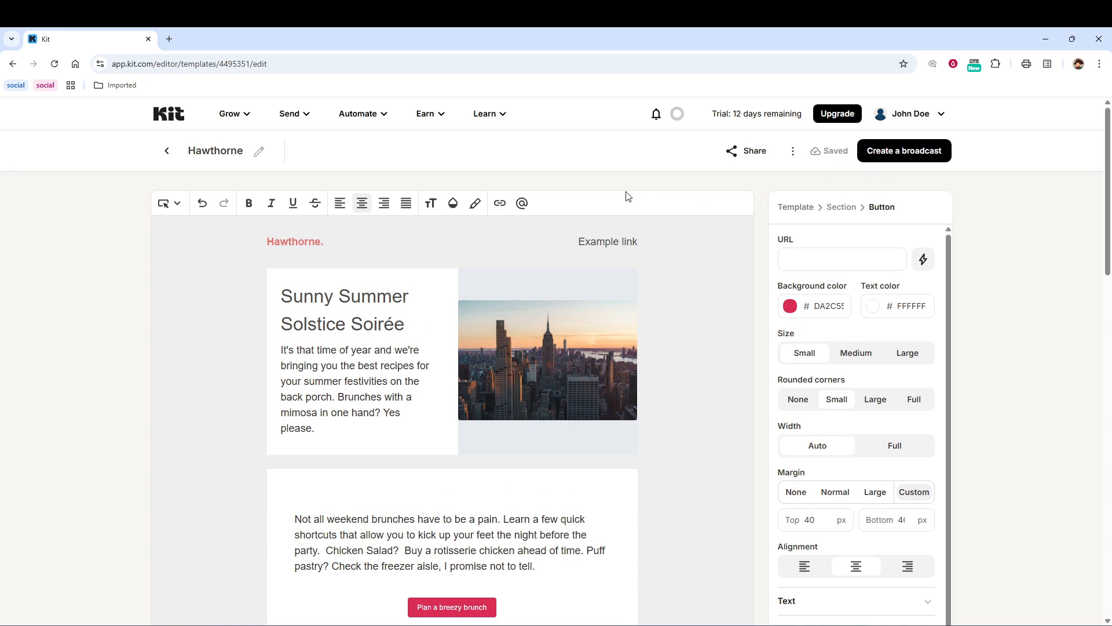
click(220, 282)
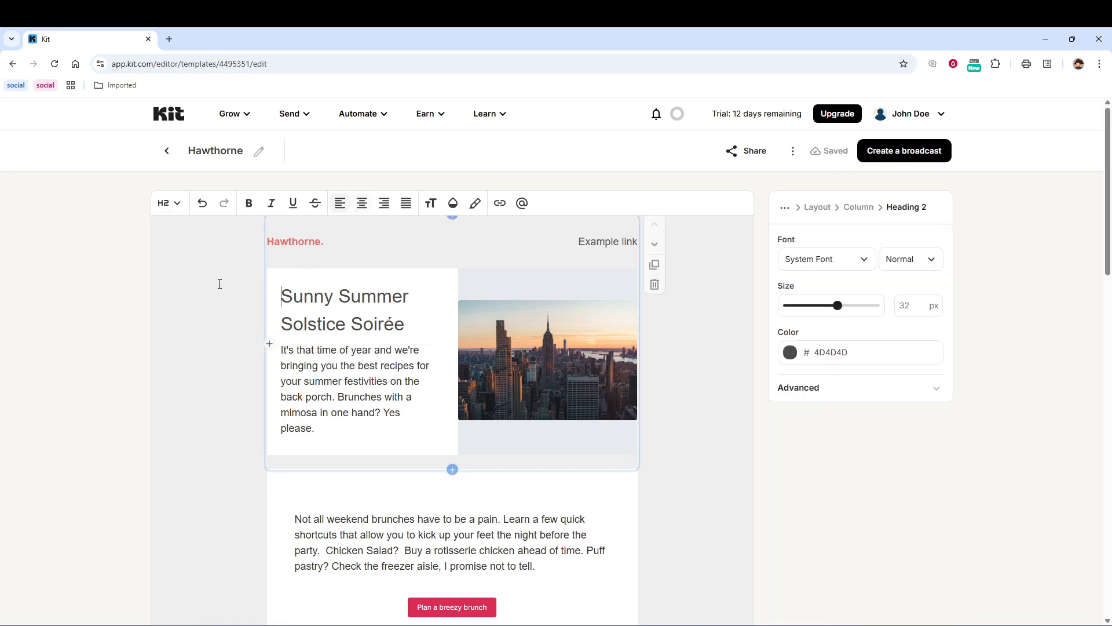